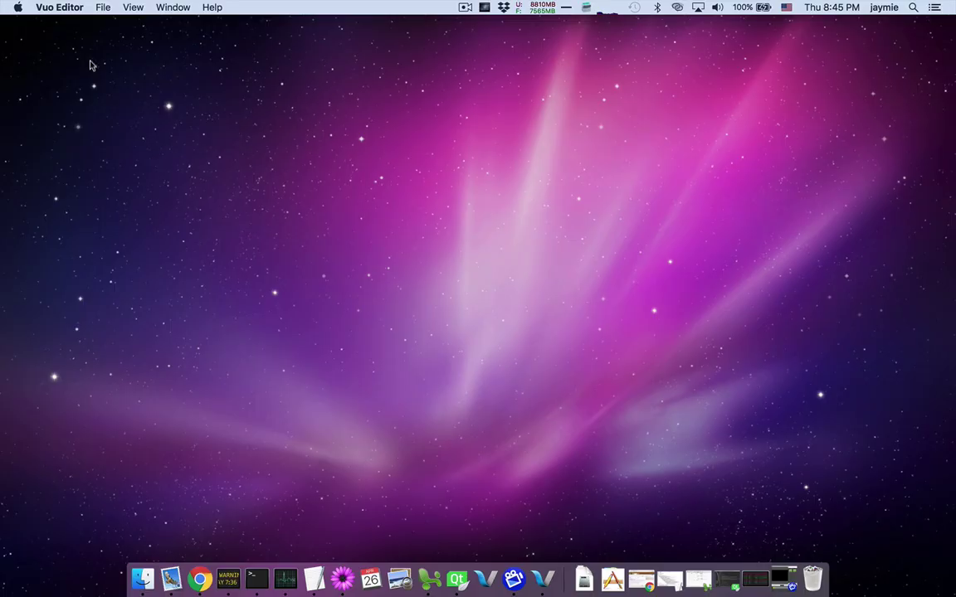
Start a new composition and delete its Fire on Start node
{"action": "left_click", "coordinate": [102, 10]}
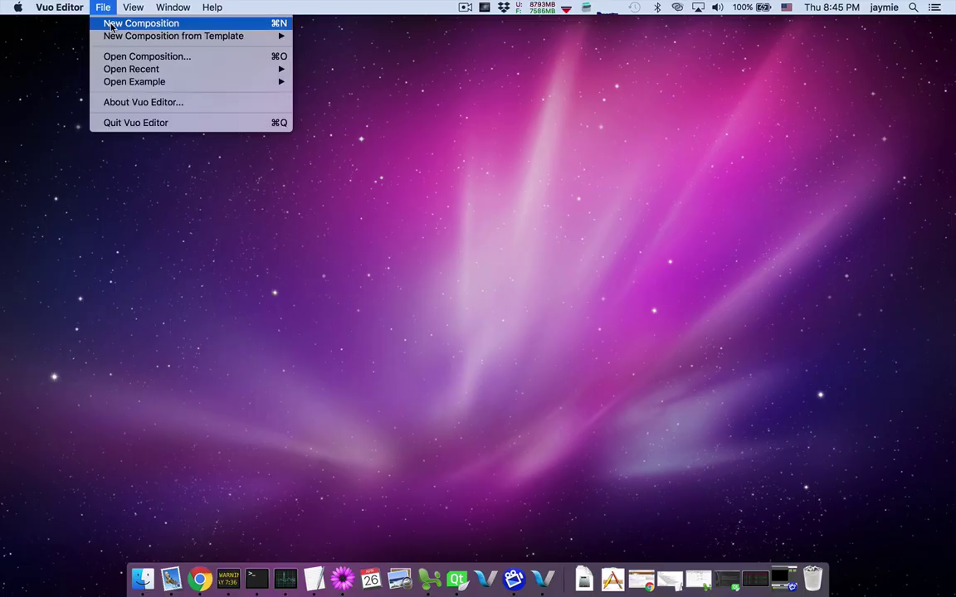
{"action": "left_click", "coordinate": [112, 27]}
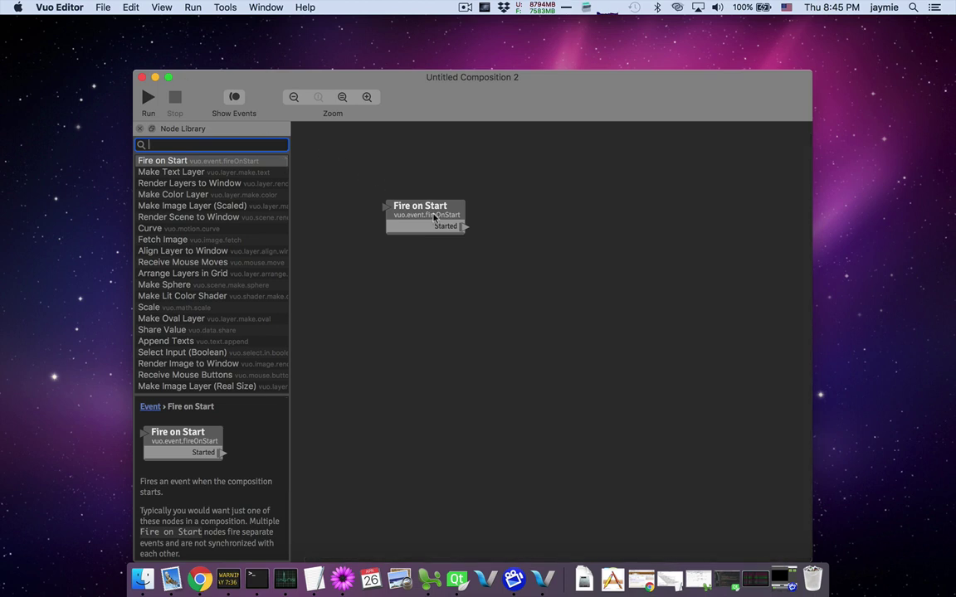
{"action": "left_click", "coordinate": [434, 218]}
{"action": "key", "text": "BackSpace"}
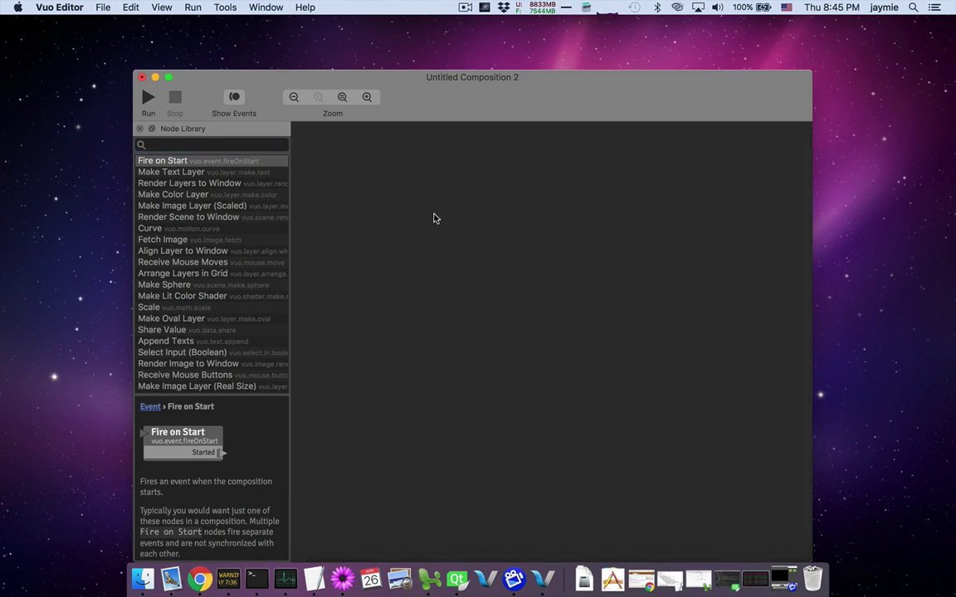
Find 'render window' in the Node Library and place a Render Image to Window node
{"action": "left_click", "coordinate": [248, 143]}
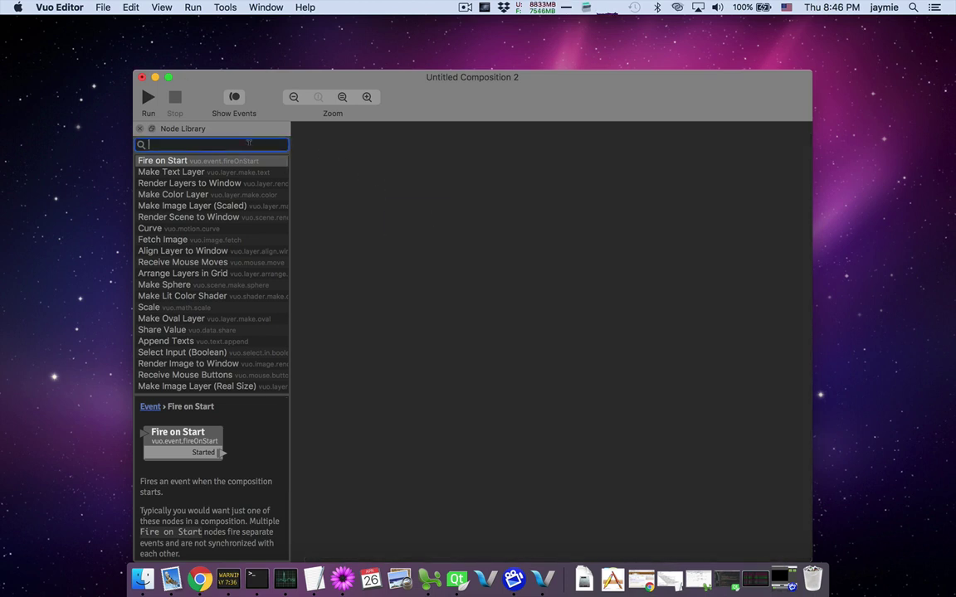
{"action": "type", "text": "render w"}
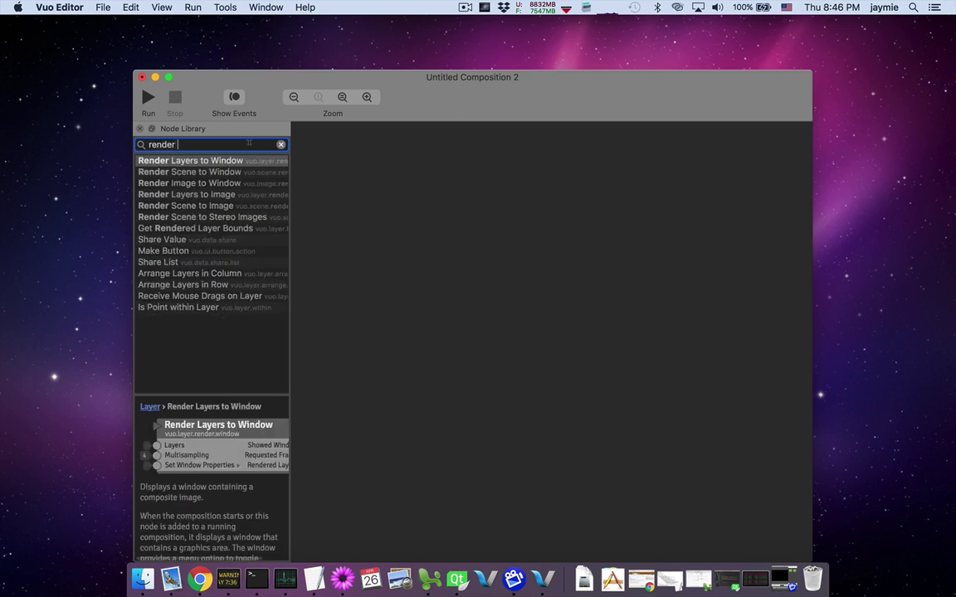
{"action": "type", "text": "indow"}
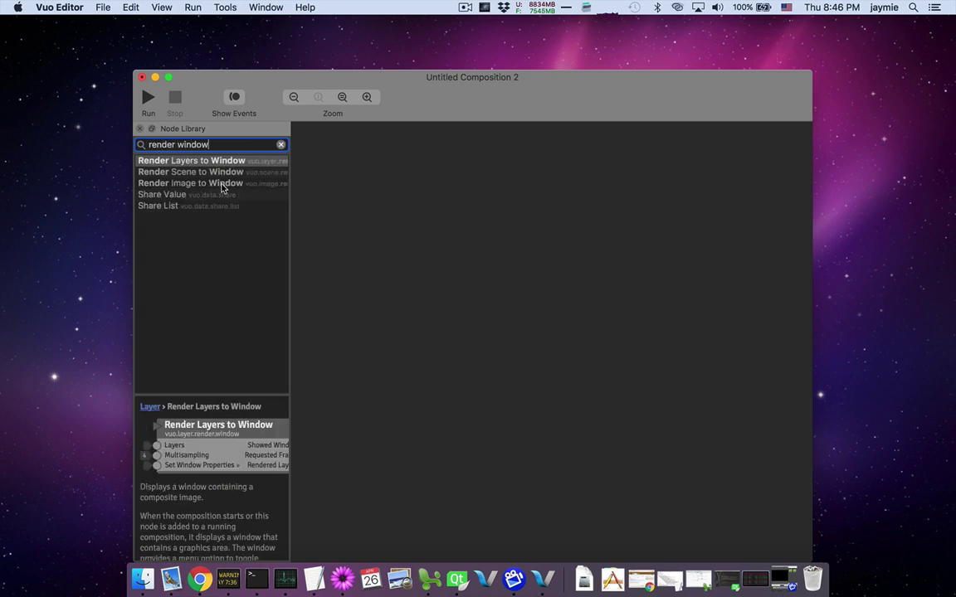
{"action": "left_click_drag", "start_coordinate": [221, 185], "coordinate": [629, 242]}
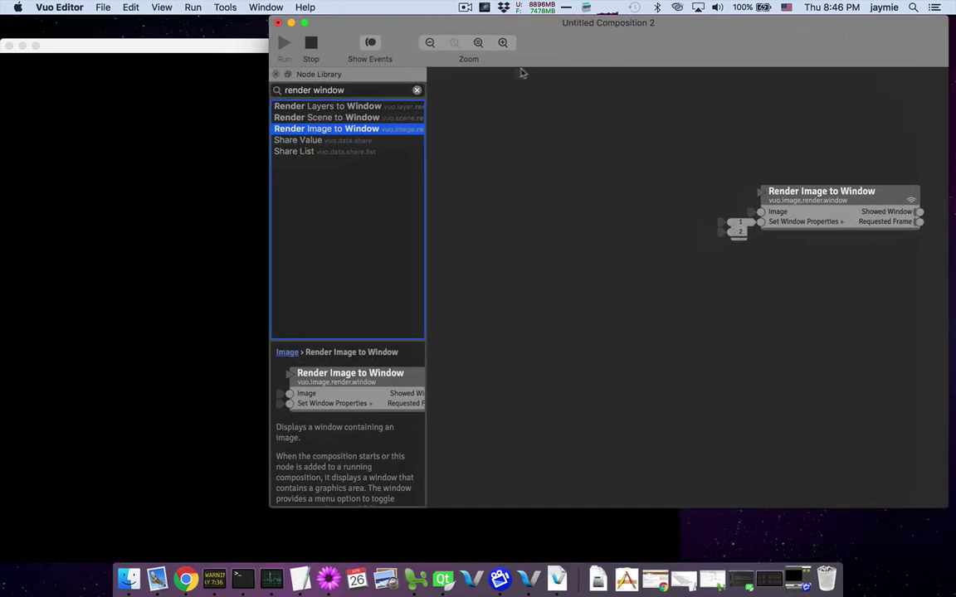
Add a Receive Blackmagic Video node and cable Received Frame into the renderer's Image input
{"action": "left_click", "coordinate": [372, 90]}
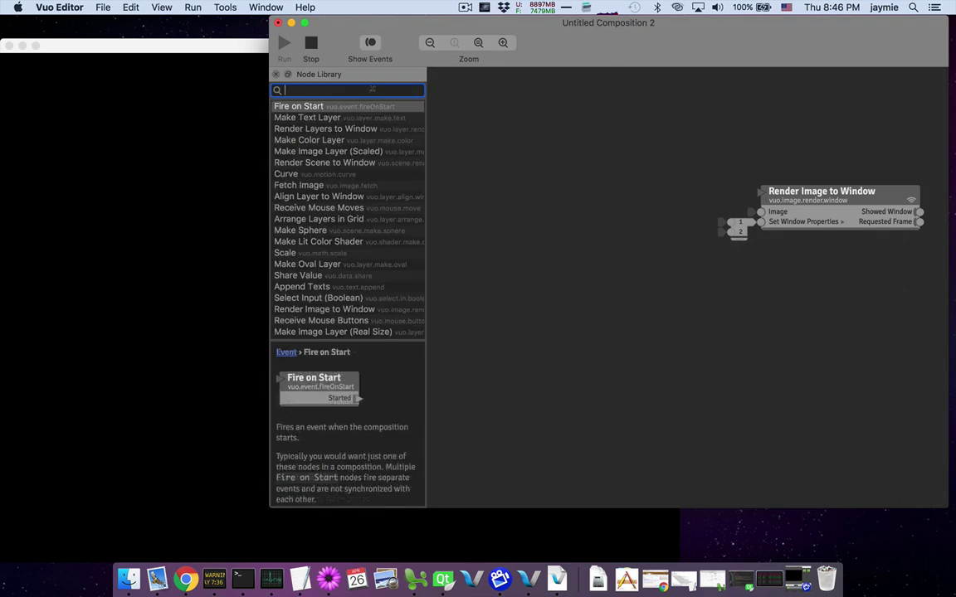
{"action": "type", "text": "blackm"}
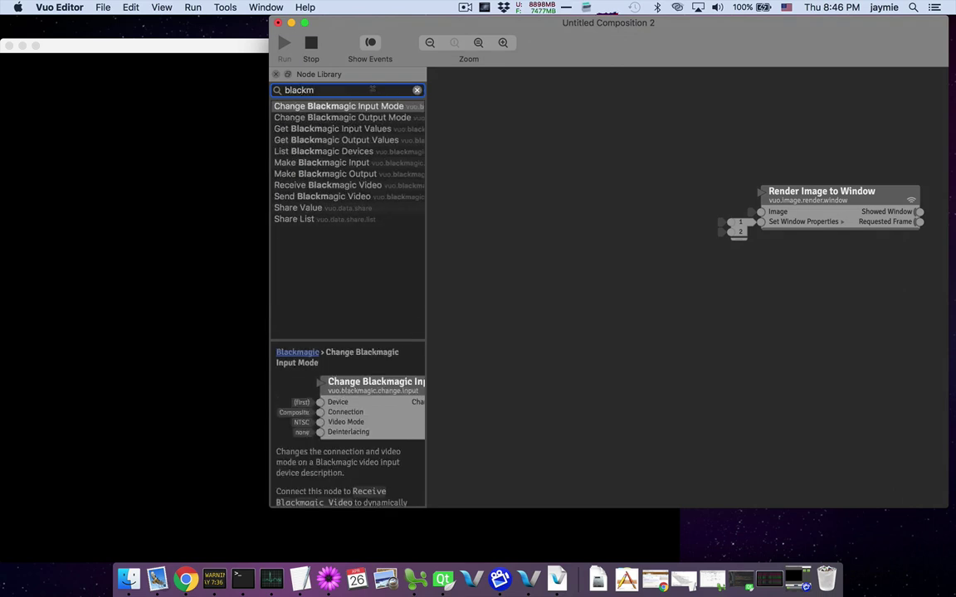
{"action": "left_click_drag", "start_coordinate": [365, 186], "coordinate": [596, 203]}
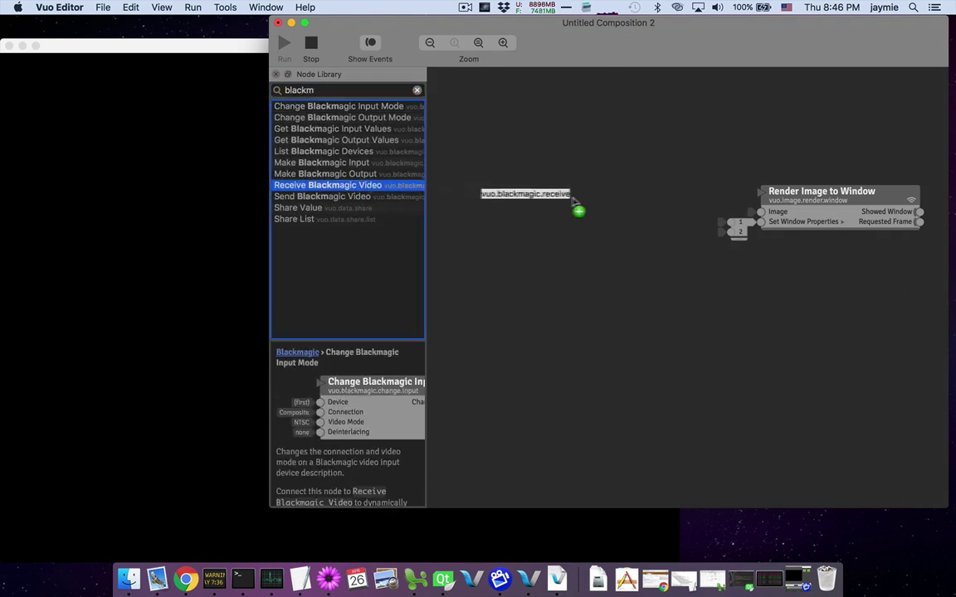
{"action": "left_click_drag", "start_coordinate": [653, 230], "coordinate": [604, 202]}
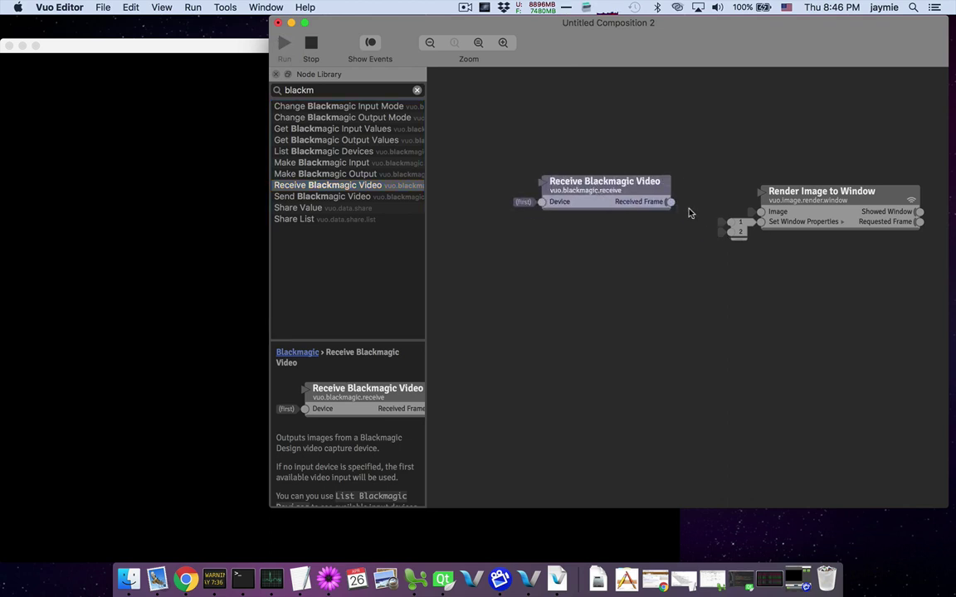
{"action": "left_click_drag", "start_coordinate": [670, 202], "coordinate": [757, 214]}
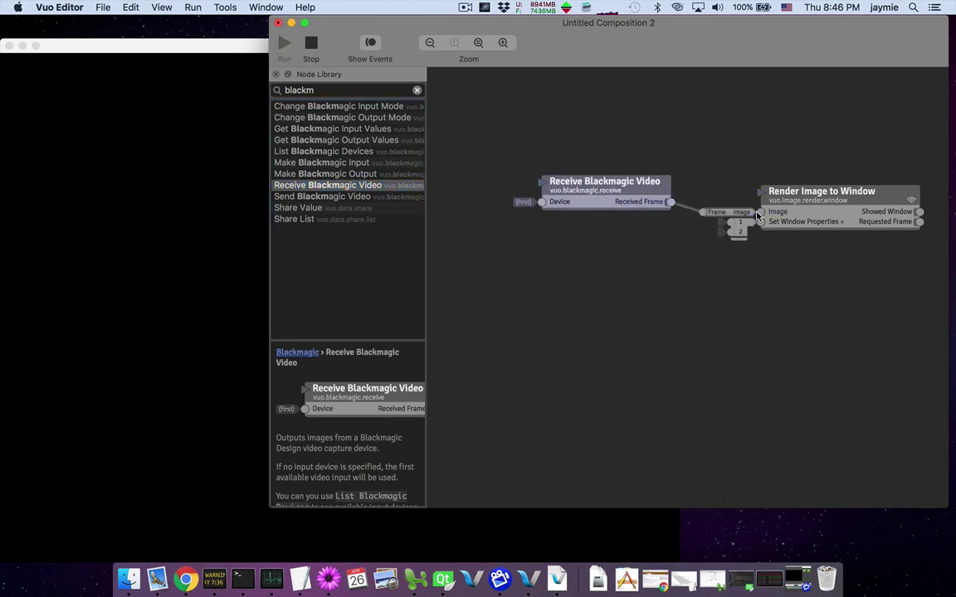
Set the Device to Intensity Shuttle Thunderbolt, connection HDMI, video mode HD 1080i 59.94 fps
{"action": "left_click", "coordinate": [524, 207]}
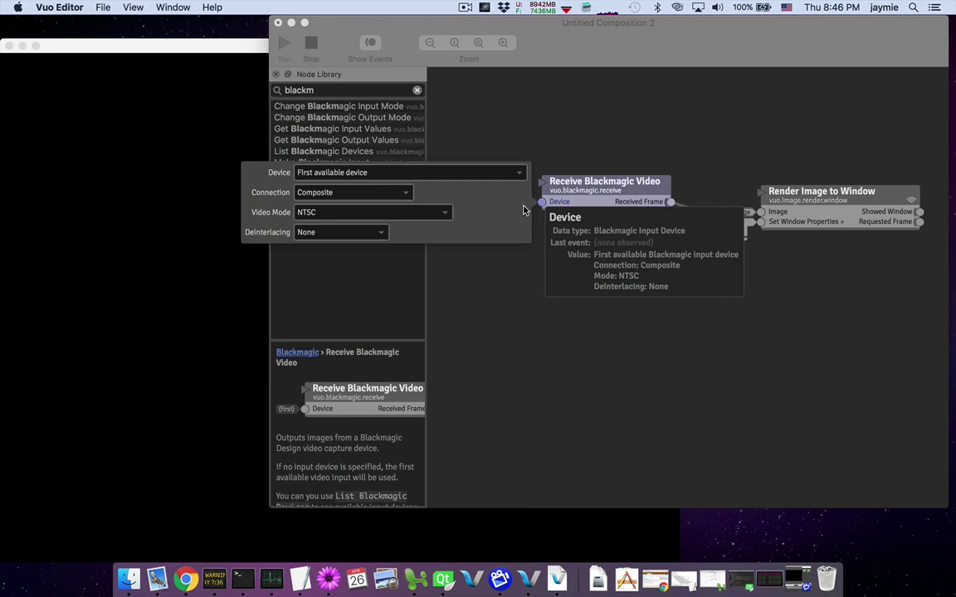
{"action": "left_click", "coordinate": [518, 176]}
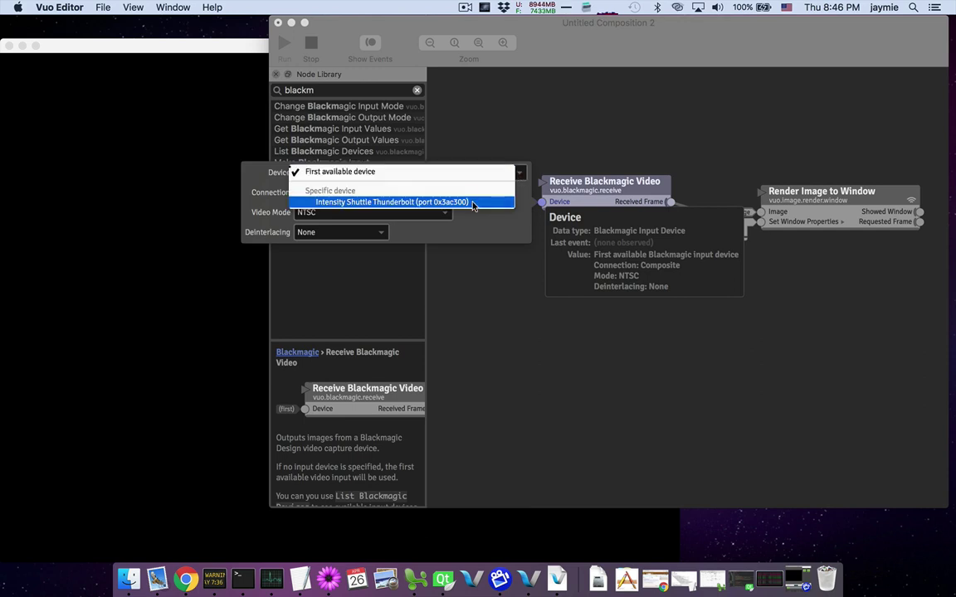
{"action": "left_click", "coordinate": [474, 205]}
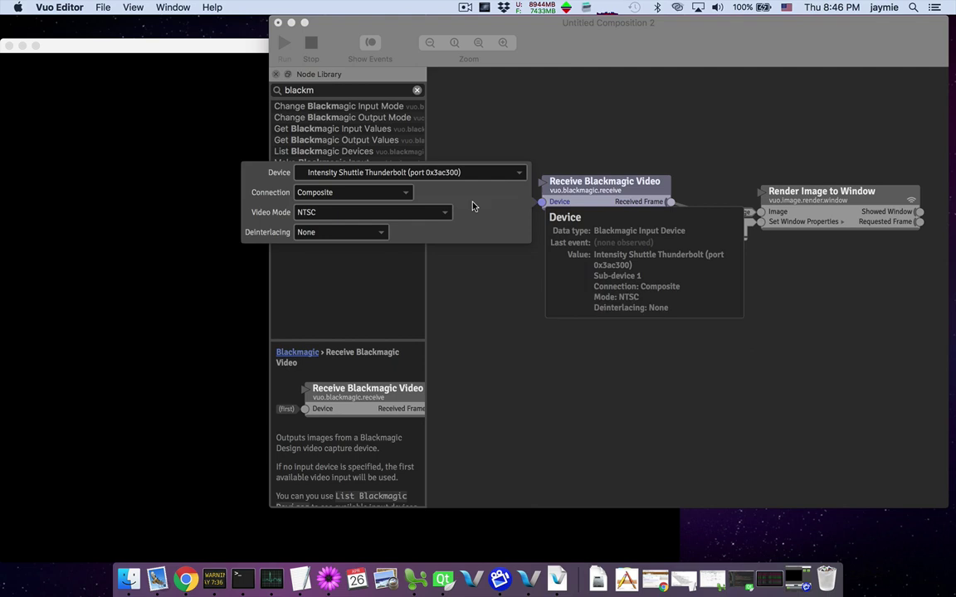
{"action": "left_click", "coordinate": [405, 191]}
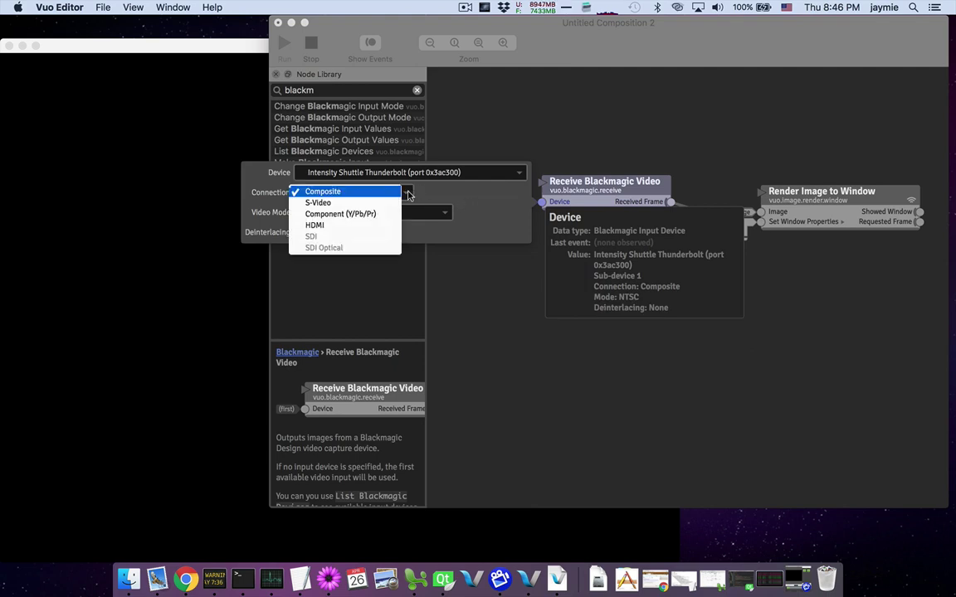
{"action": "left_click", "coordinate": [349, 226]}
{"action": "left_click", "coordinate": [446, 214]}
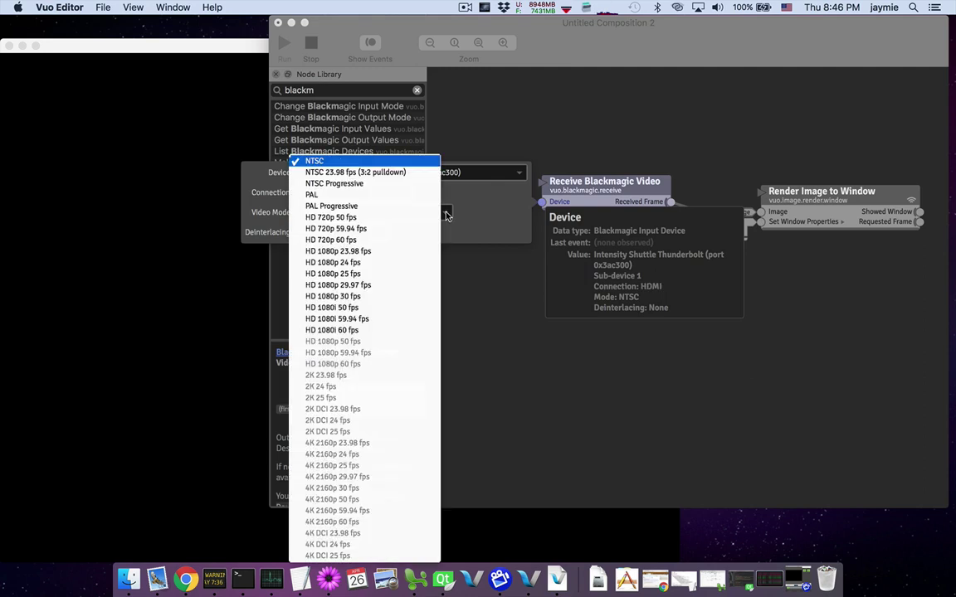
{"action": "left_click", "coordinate": [381, 322]}
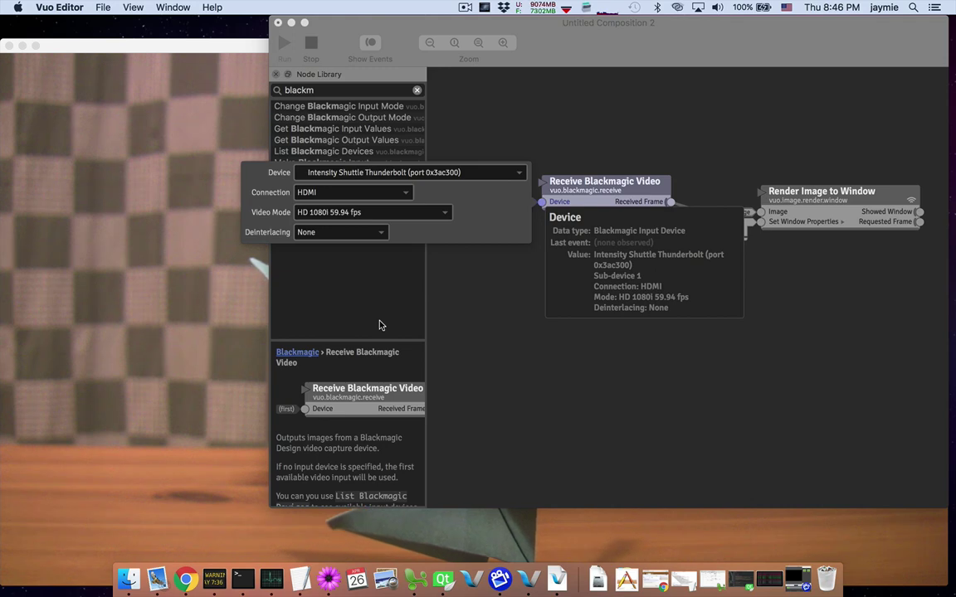
Close the device editor, then narrow the live video window and move it beside the graph
{"action": "left_click", "coordinate": [511, 338]}
{"action": "left_click", "coordinate": [196, 355]}
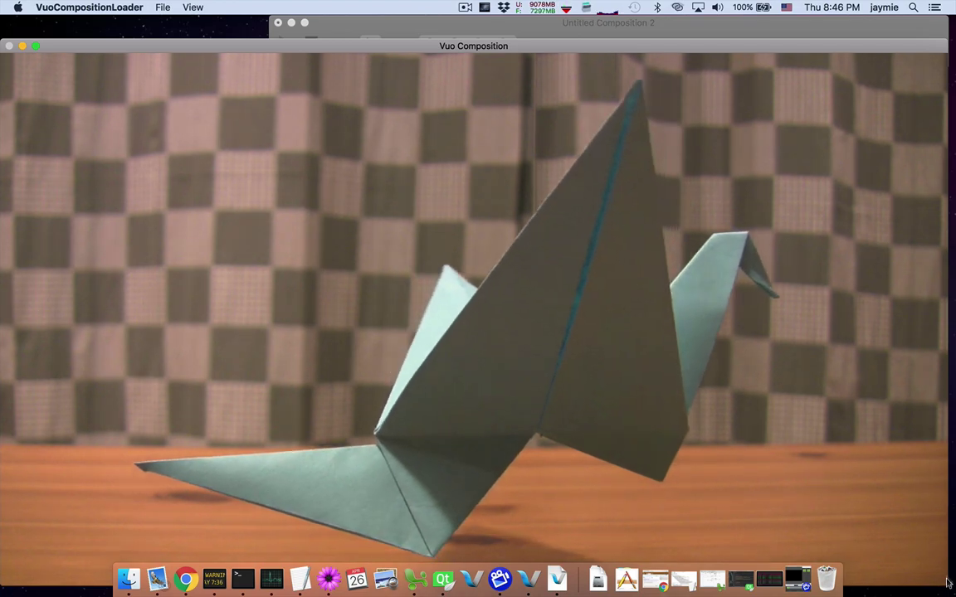
{"action": "left_click_drag", "start_coordinate": [949, 495], "coordinate": [451, 402]}
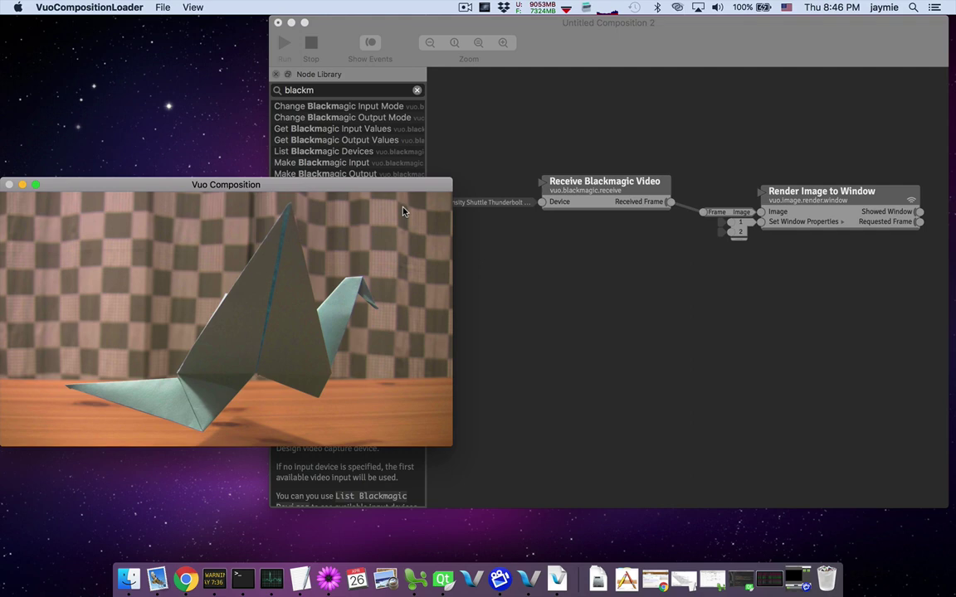
{"action": "left_click_drag", "start_coordinate": [400, 188], "coordinate": [456, 249]}
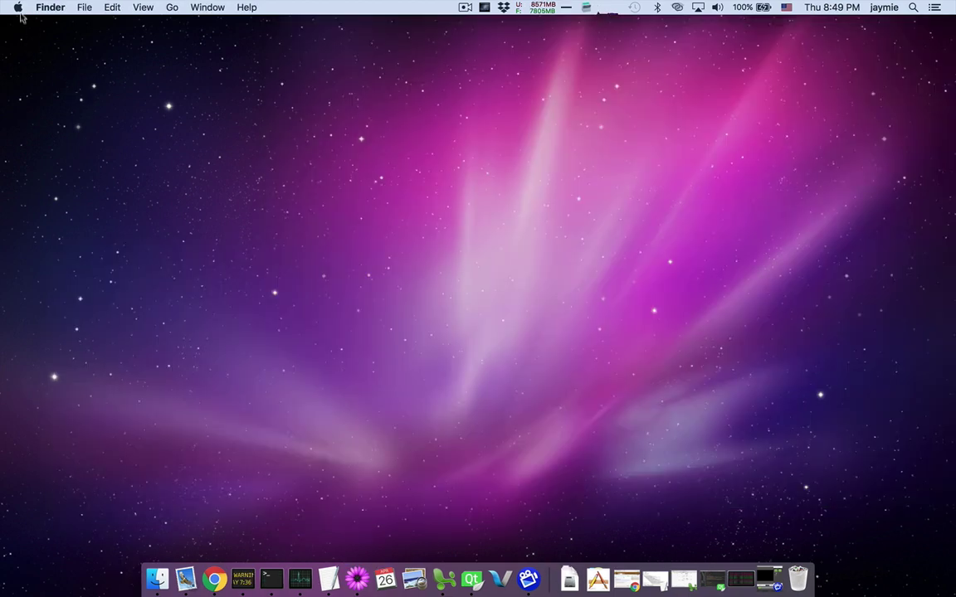
{"action": "left_click", "coordinate": [19, 8]}
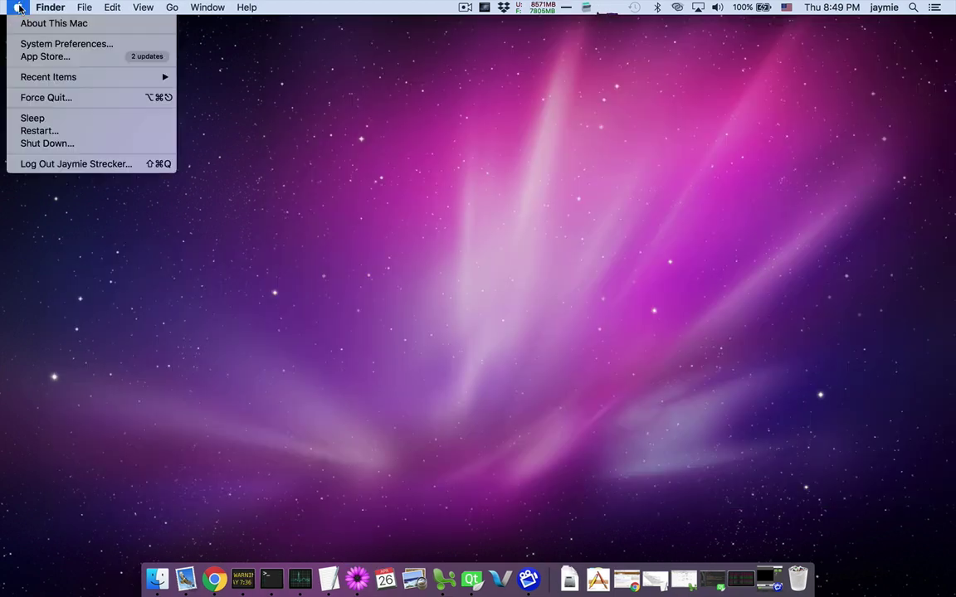
Open the Blackmagic Desktop Video pane from System Preferences
{"action": "left_click", "coordinate": [78, 46]}
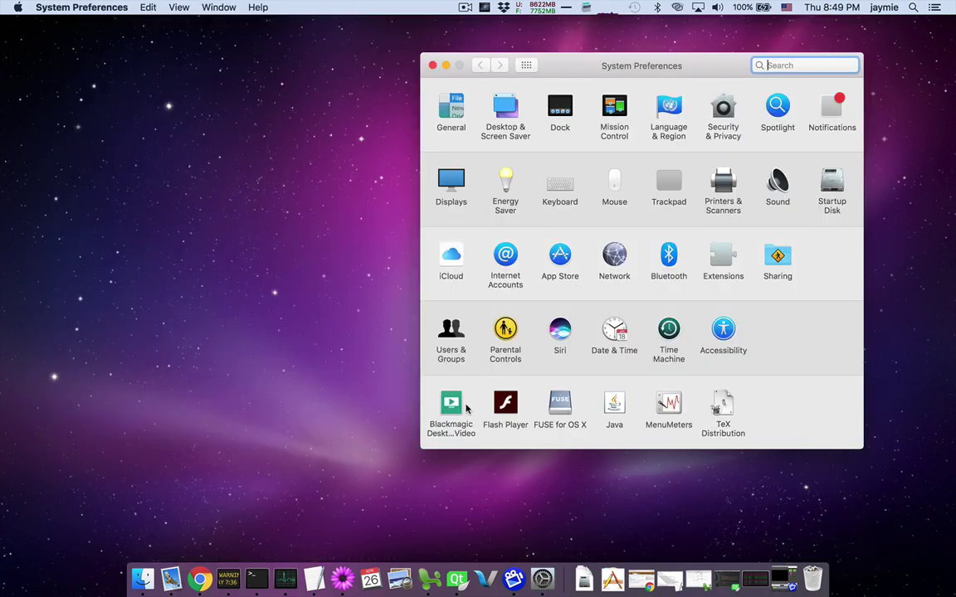
{"action": "left_click", "coordinate": [453, 405]}
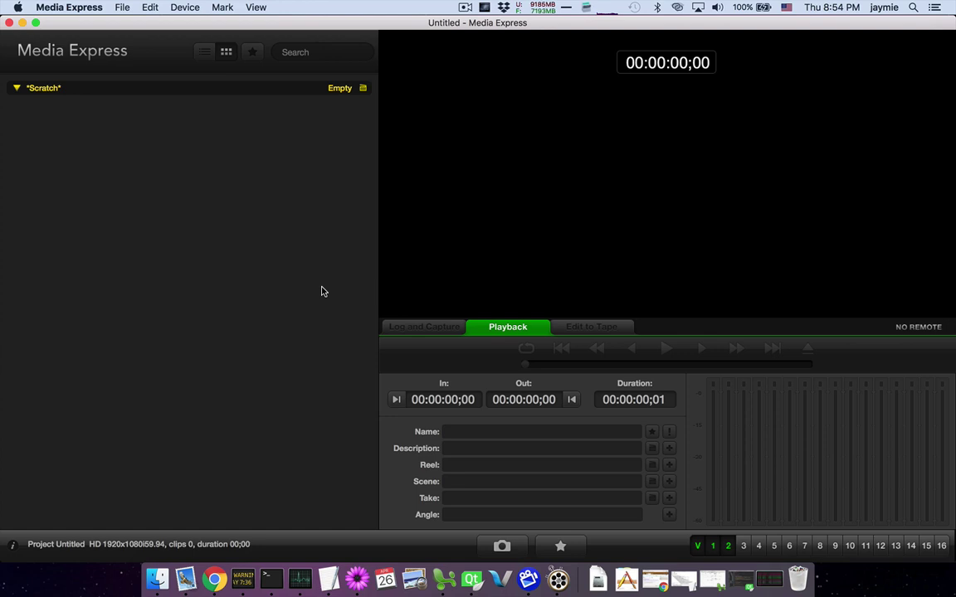
Switch Media Express to Log and Capture to preview the live camera feed
{"action": "left_click", "coordinate": [418, 328]}
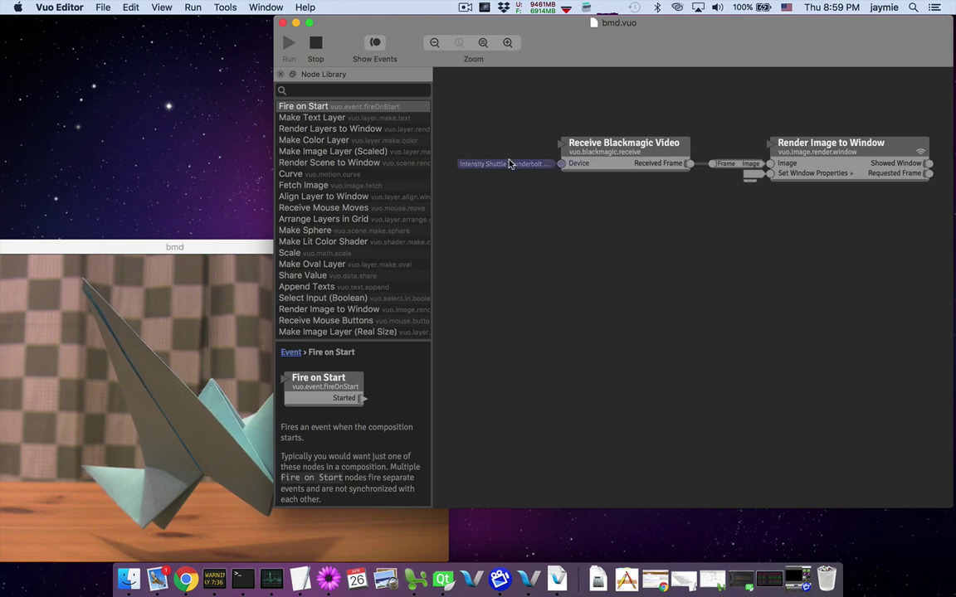
Reopen the Device input editor on Receive Blackmagic Video to review its capture settings
{"action": "left_click", "coordinate": [511, 164]}
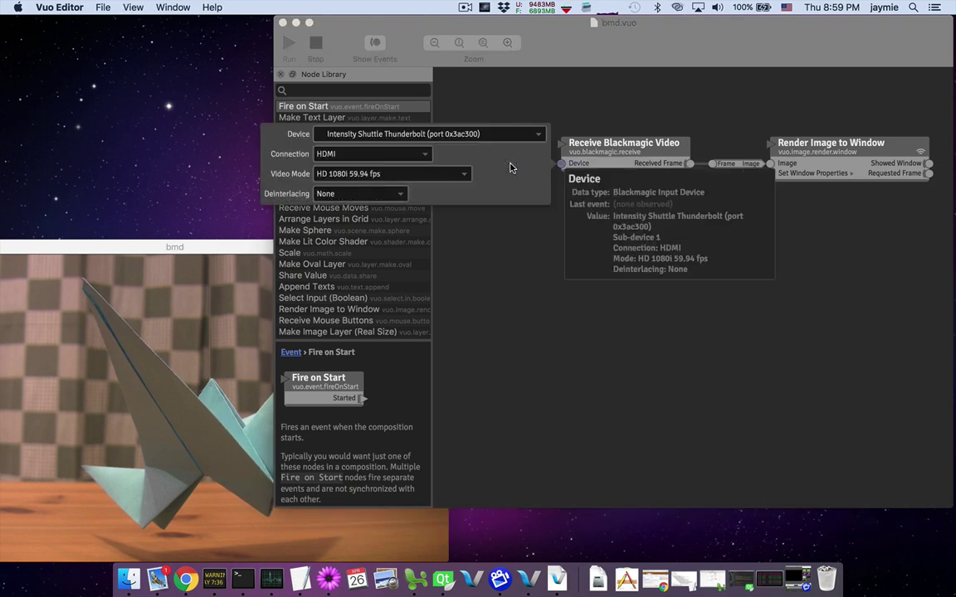